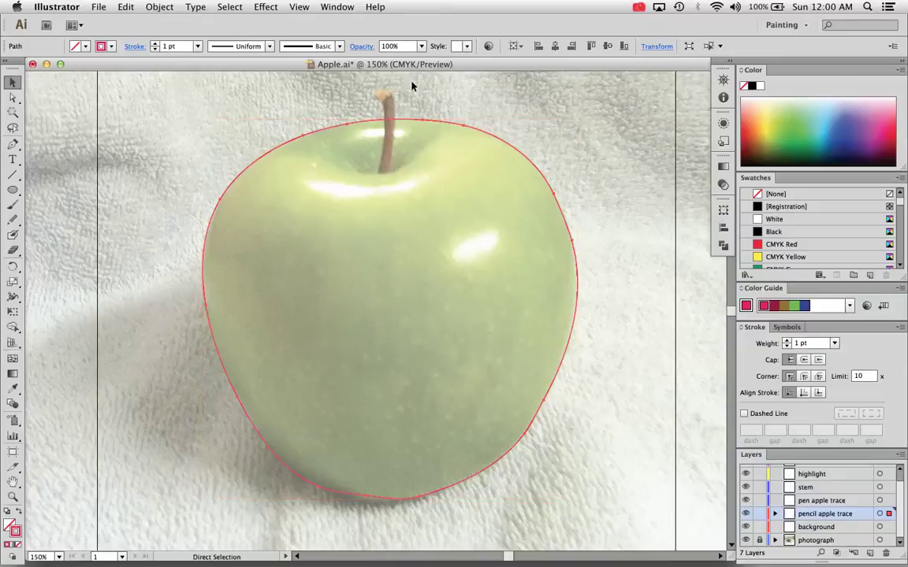
- Examine the pencil-traced outline up close along the apple's top edge, from the stem to the upper-left shoulder
left_click_drag(396, 111, 489, 171)
key("v")
left_click(398, 167)
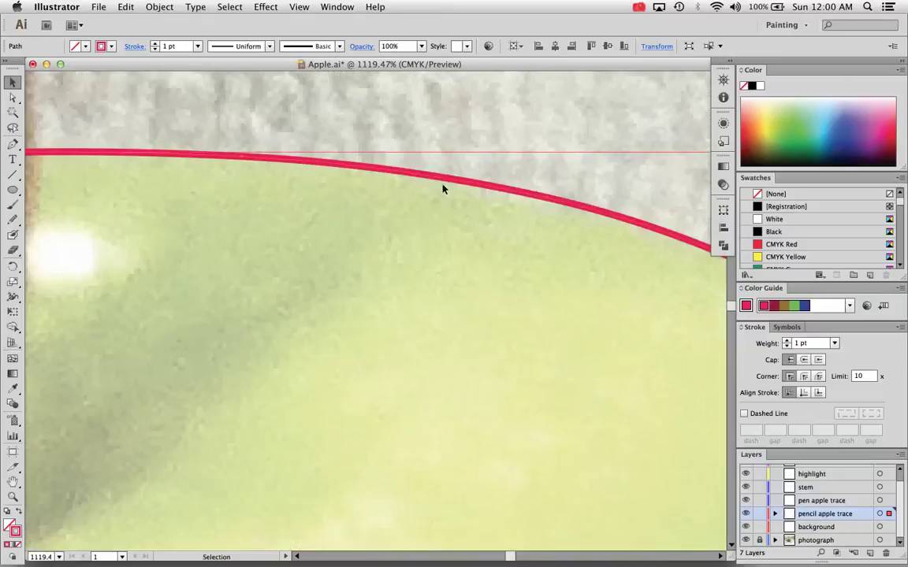
scroll(379, 205, "left", 5)
scroll(379, 205, "up", 1)
scroll(380, 205, "left", 10)
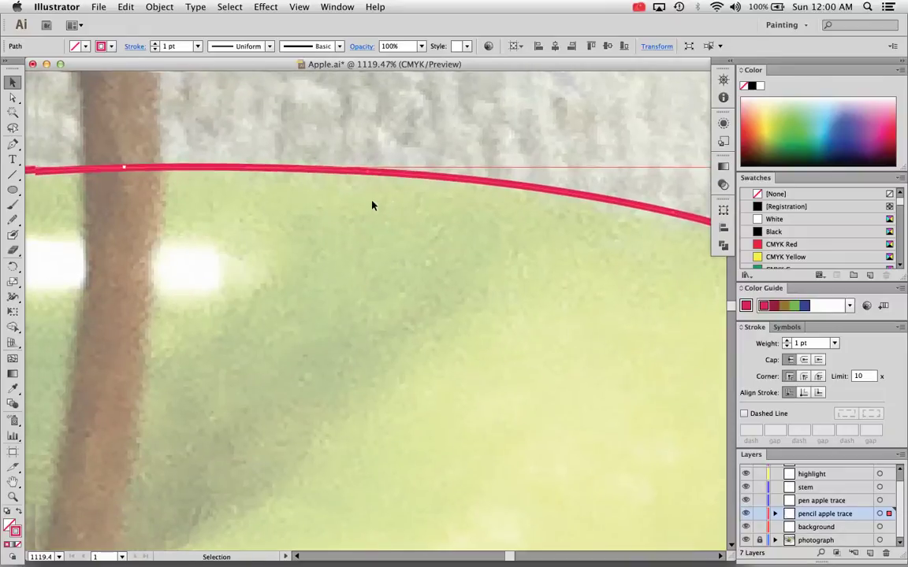
scroll(361, 206, "left", 10)
scroll(361, 205, "down", 2)
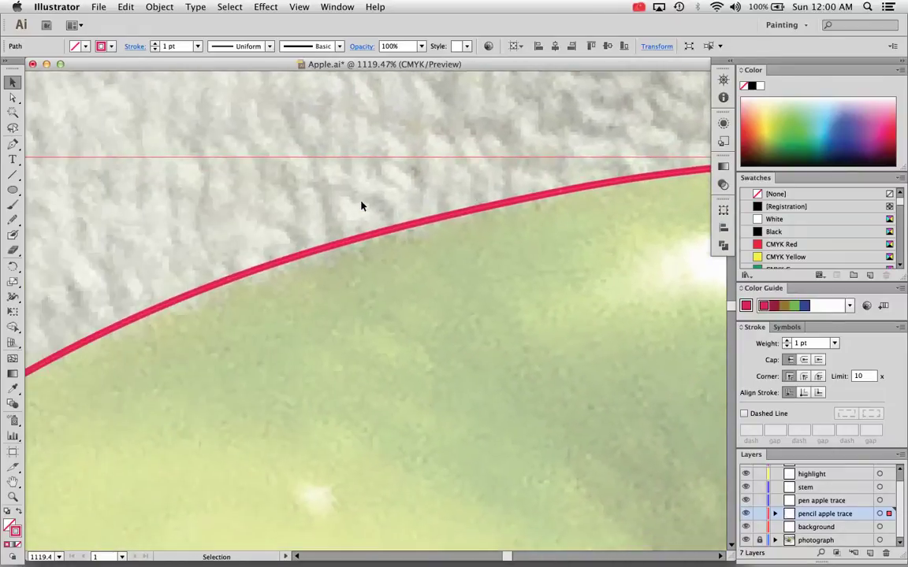
scroll(361, 206, "down", 3)
scroll(361, 206, "left", 10)
scroll(361, 205, "down", 5)
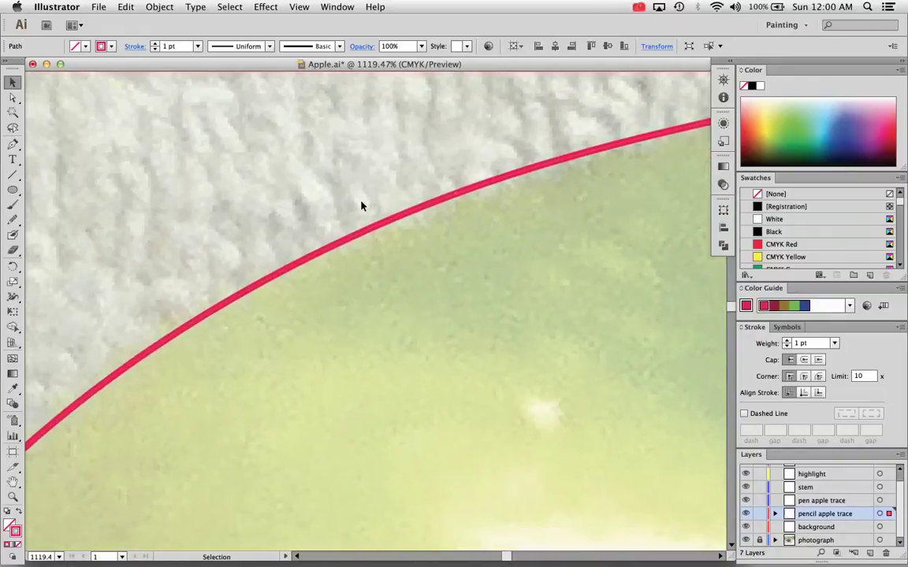
scroll(361, 205, "right", 5)
scroll(360, 206, "up", 3)
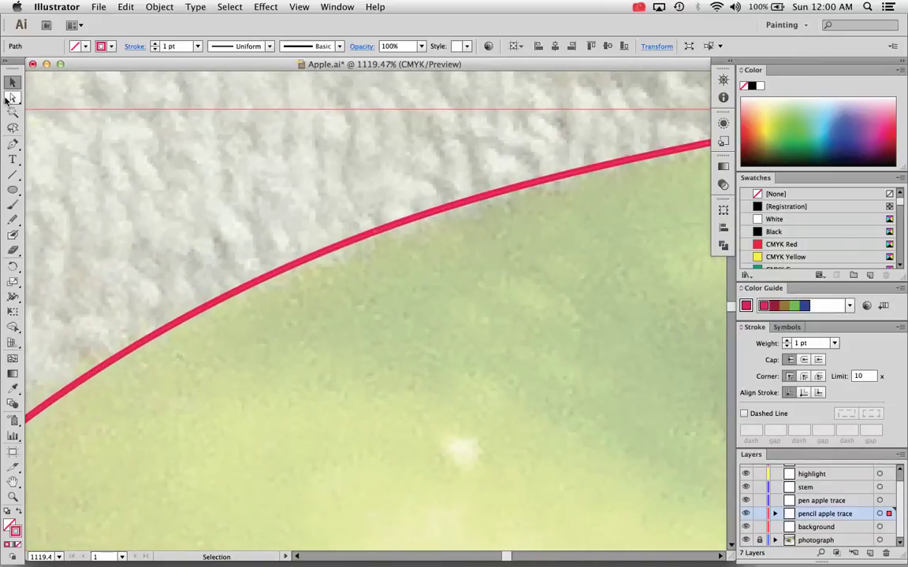
- Make Convert Anchor Point the current tool of the pen group, and activate the Direct Selection tool for editing the apple outline
left_click_drag(7, 97, 85, 98)
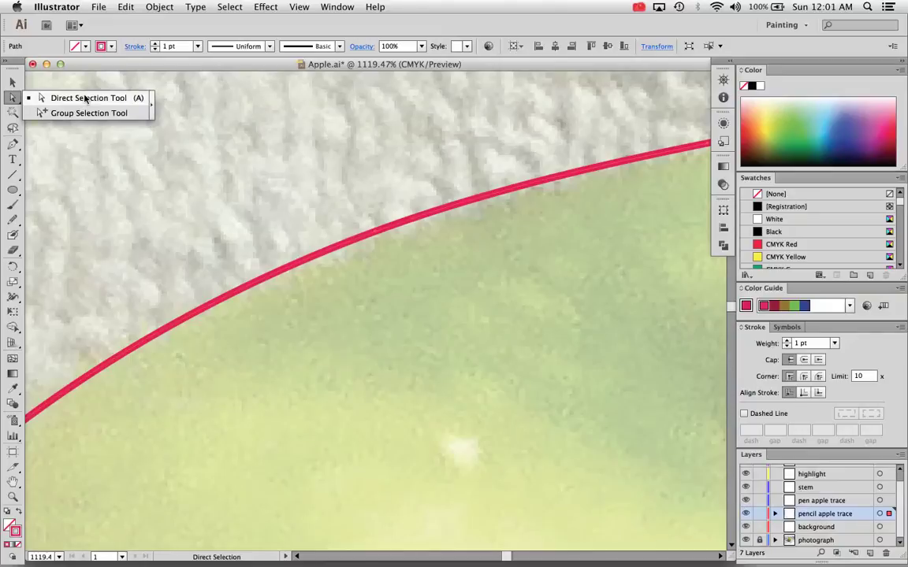
left_click_drag(13, 144, 95, 192)
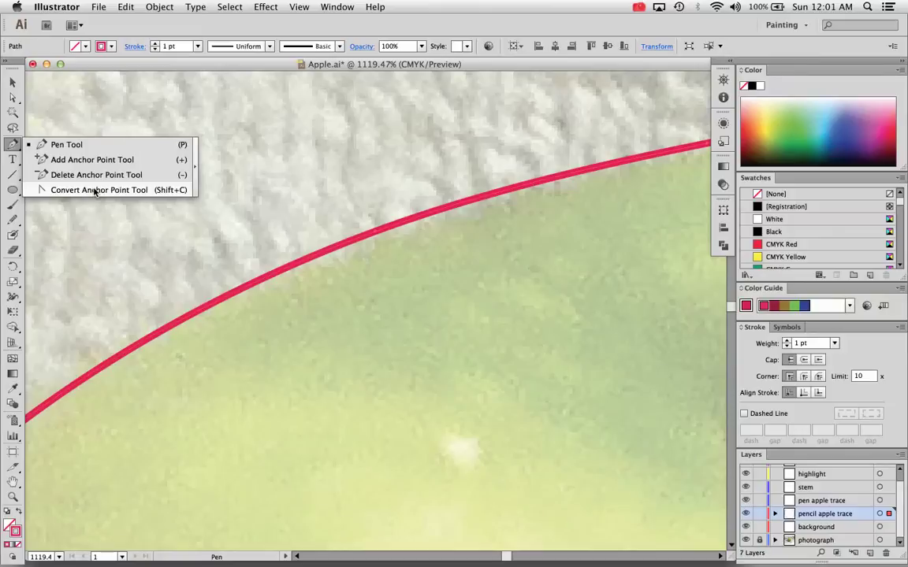
left_click_drag(94, 192, 94, 191)
left_click_drag(13, 97, 60, 100)
key("super+0")
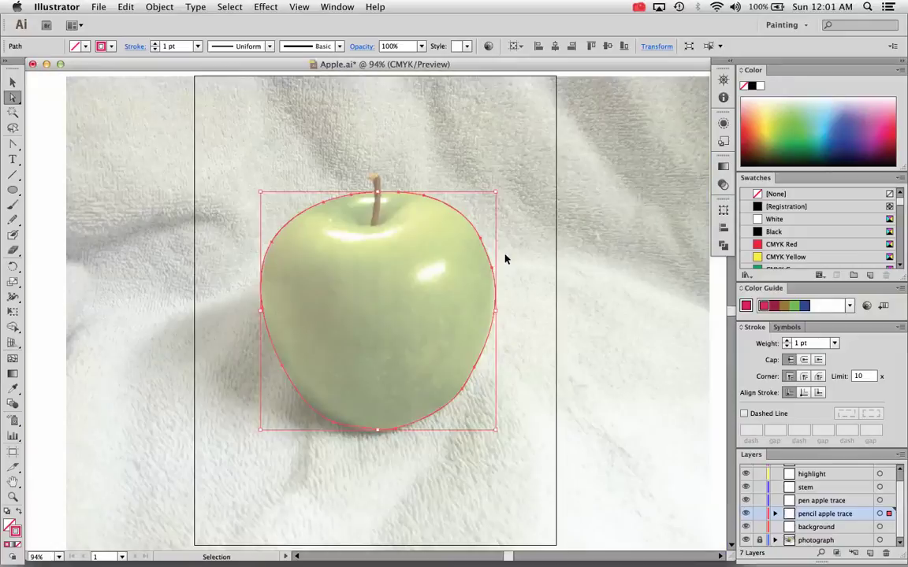
left_click_drag(339, 174, 587, 380)
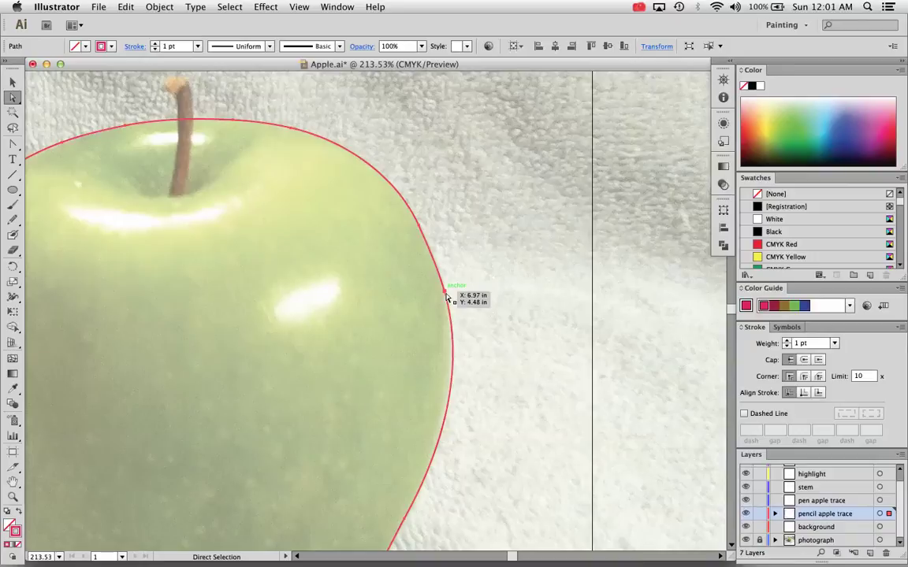
- Change the "pencil apple trace" layer's color to Light Blue in its layer options
double_click(804, 513)
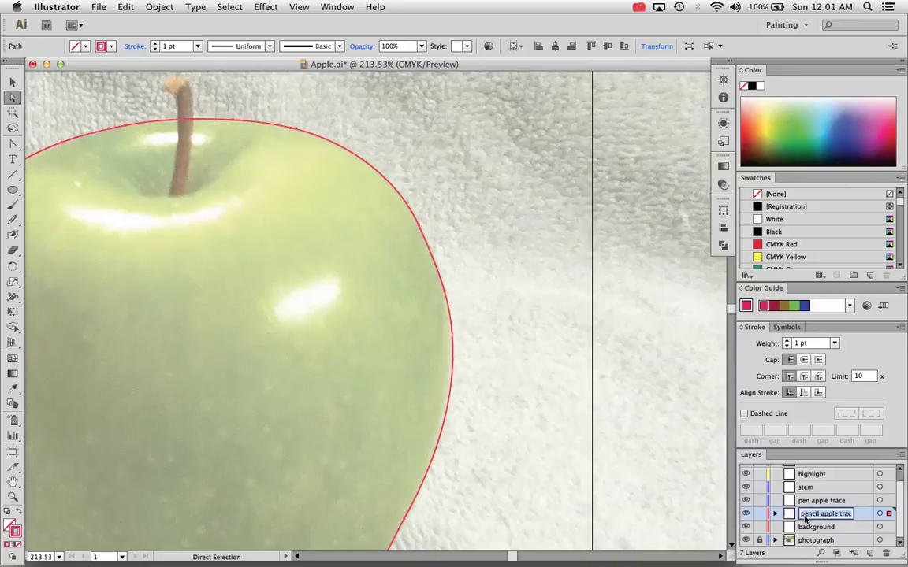
left_click(776, 514)
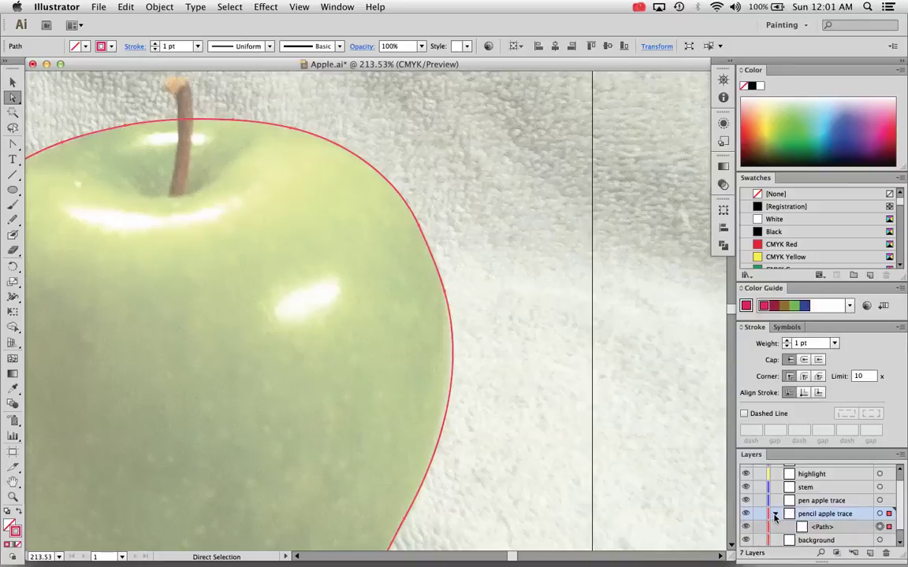
left_click(776, 515)
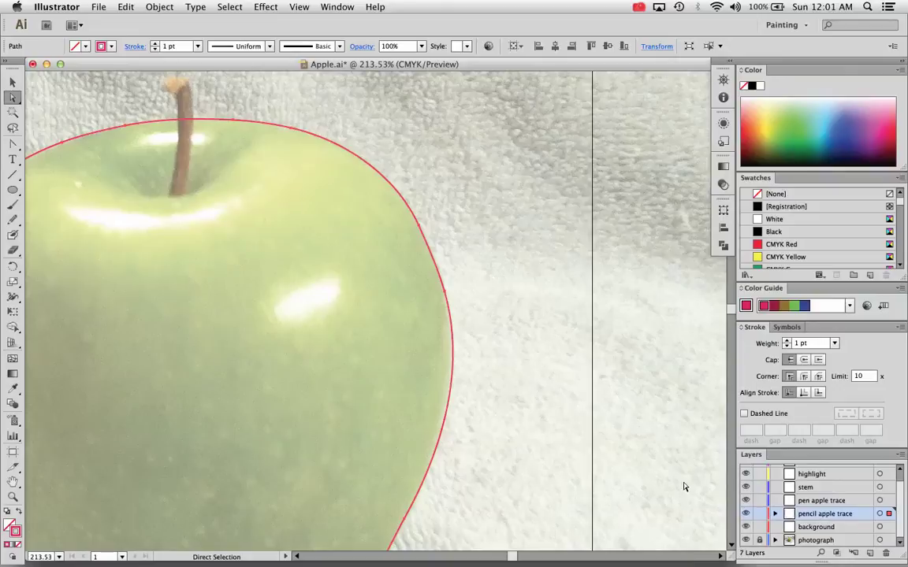
double_click(788, 514)
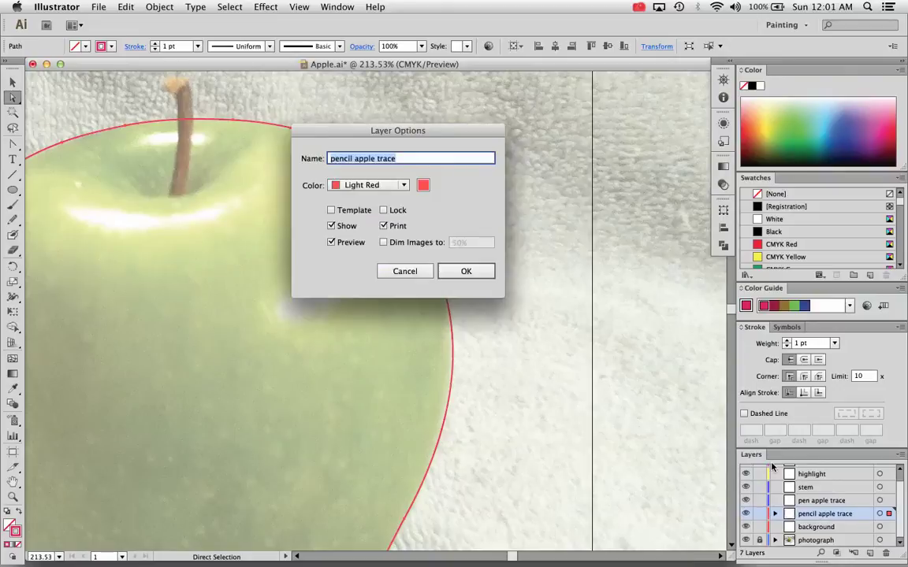
left_click(370, 186)
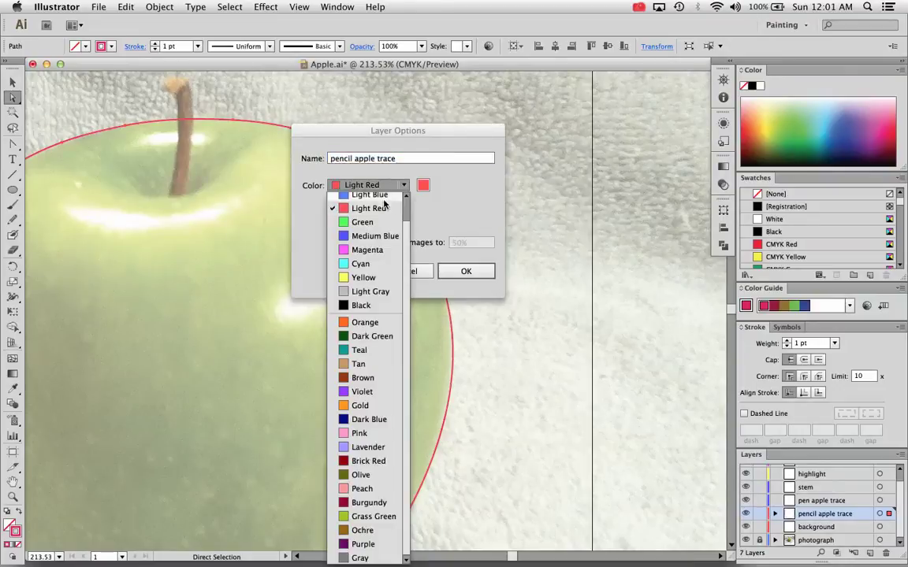
left_click(368, 195)
left_click(466, 270)
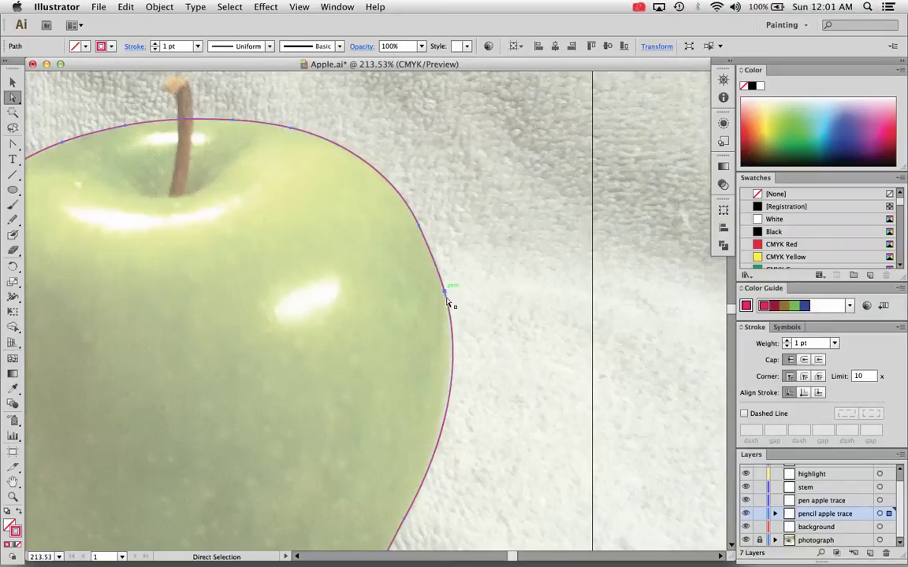
- Move the anchor point on the outline's upper-right side outward and back onto the apple's edge, at about X 6.98 in, Y 4.44 in
scroll(378, 393, "left", 5)
scroll(379, 393, "down", 3)
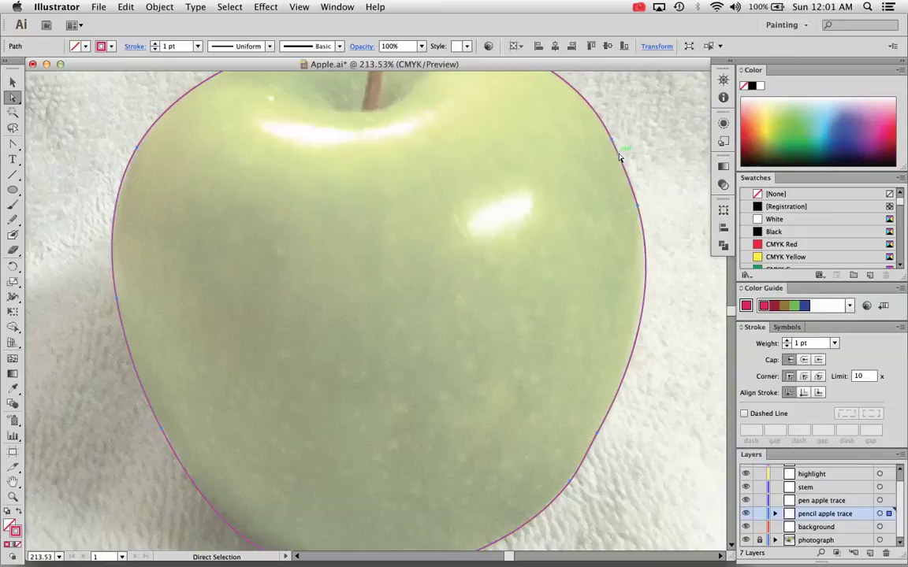
scroll(611, 144, "up", 3)
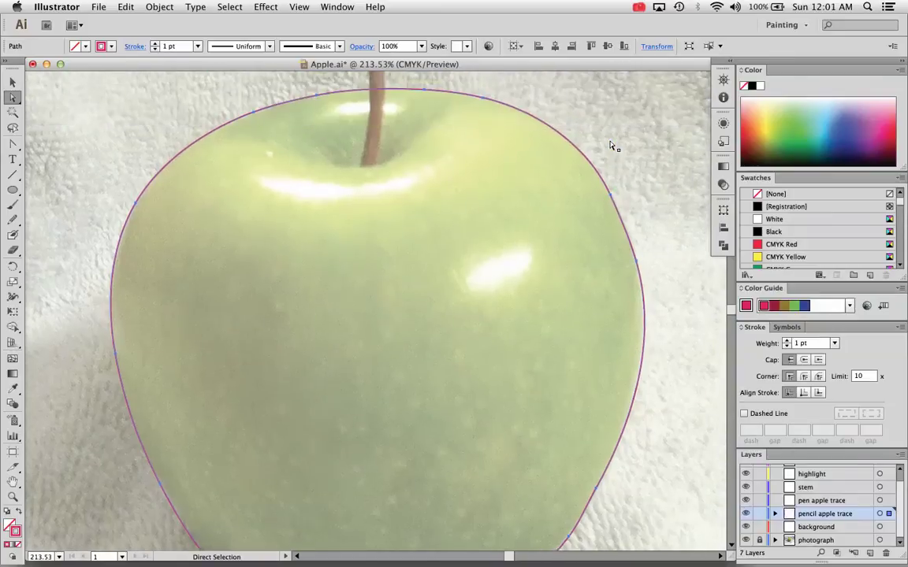
scroll(610, 144, "right", 3)
left_click(612, 145)
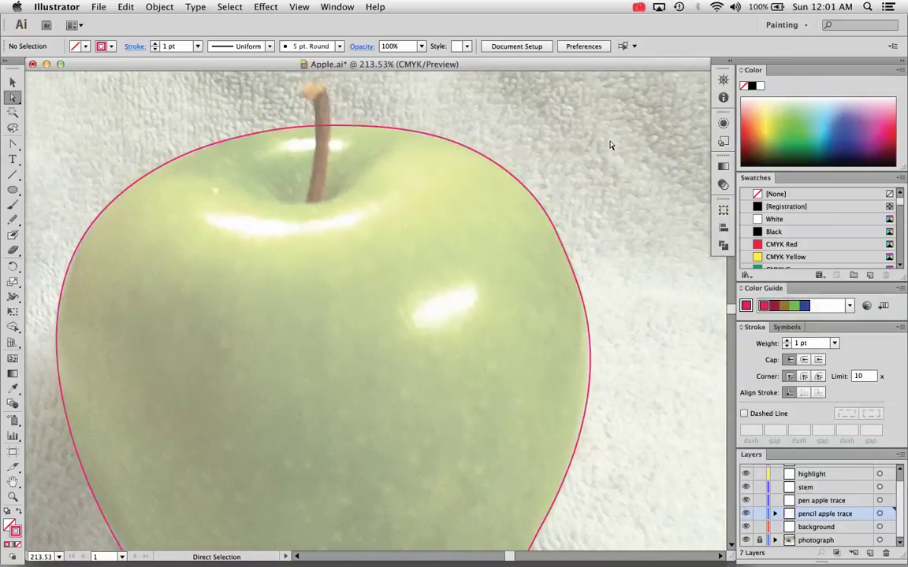
left_click(558, 233)
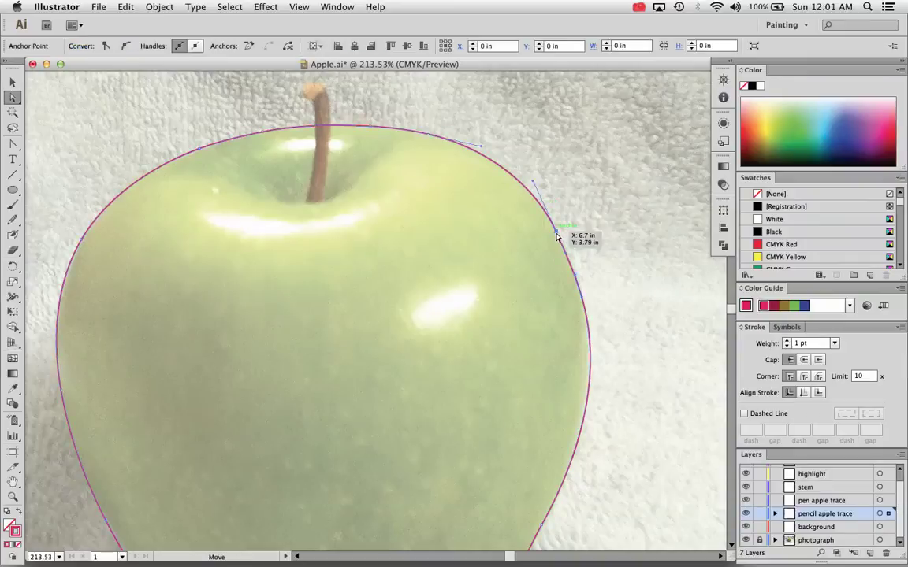
left_click(584, 302)
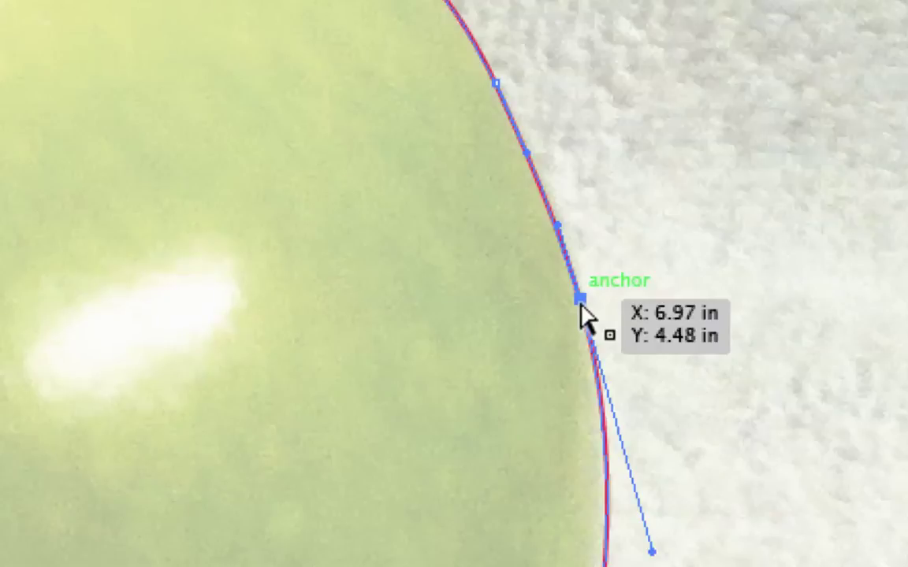
left_click_drag(581, 305, 644, 286)
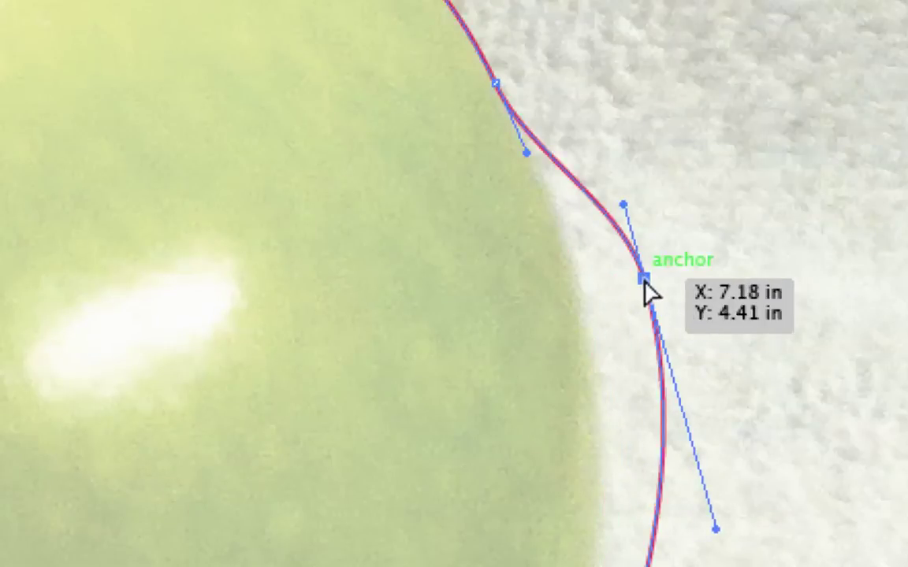
left_click_drag(643, 280, 580, 286)
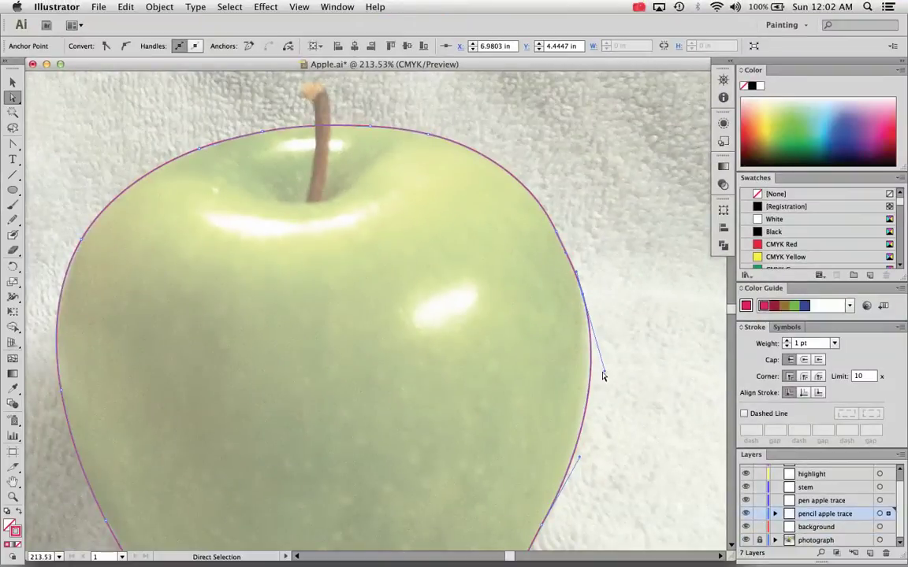
- Adjust the direction handles of the two neighbouring anchor points on the outline's upper-right side to fit the curve to the apple's edge
key("super+equal")
key("super+equal")
scroll(603, 376, "right", 1)
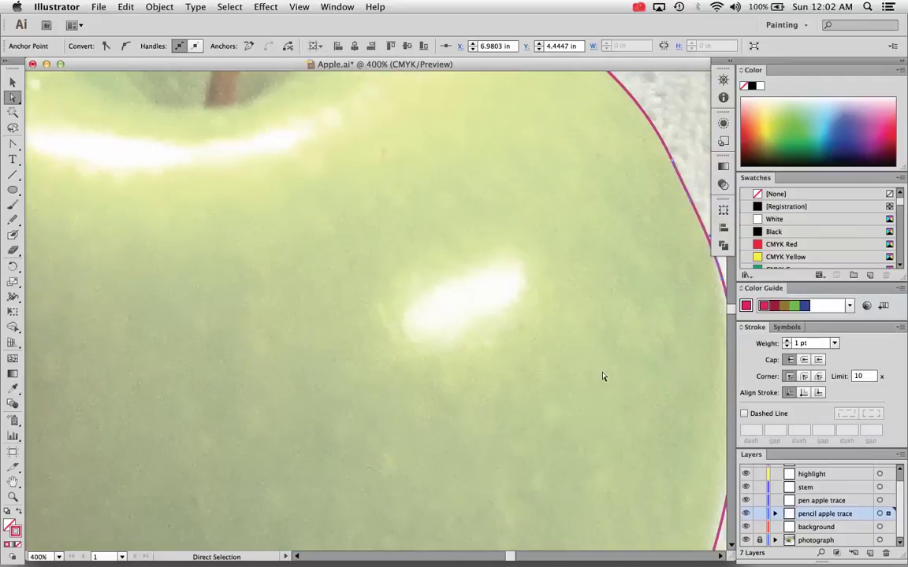
scroll(603, 377, "right", 5)
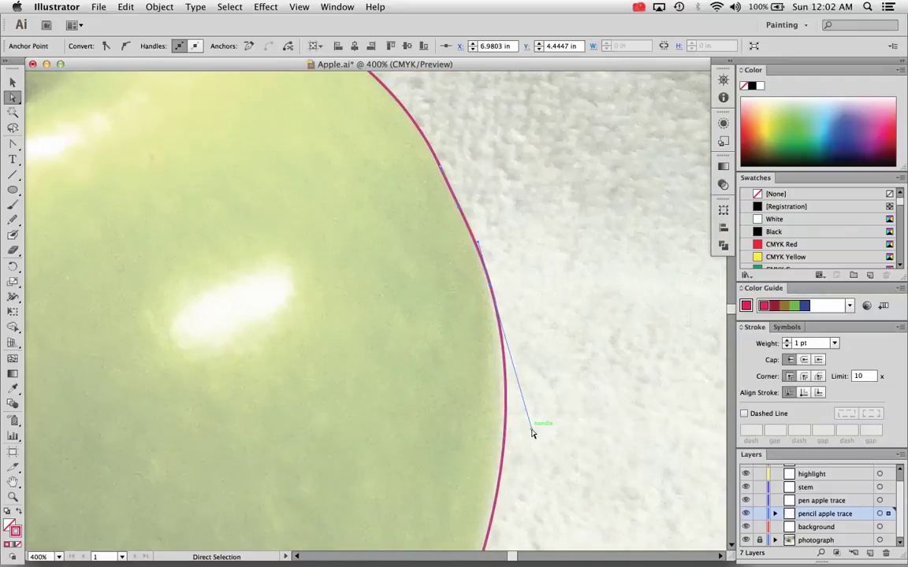
left_click_drag(531, 430, 522, 431)
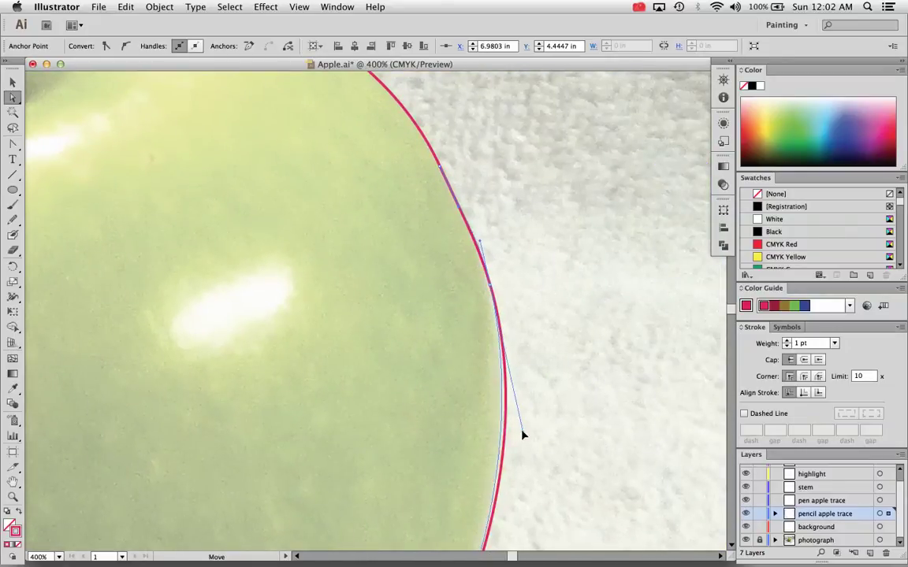
mouse_move(491, 287)
left_mouse_down()
mouse_move(481, 290)
mouse_move(490, 290)
left_mouse_up()
left_click(440, 168)
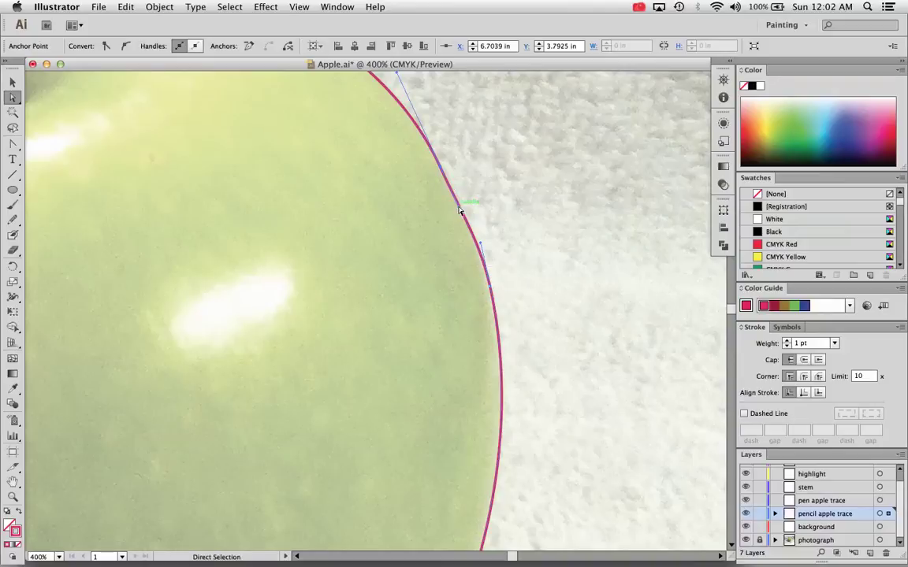
left_click_drag(459, 209, 487, 270)
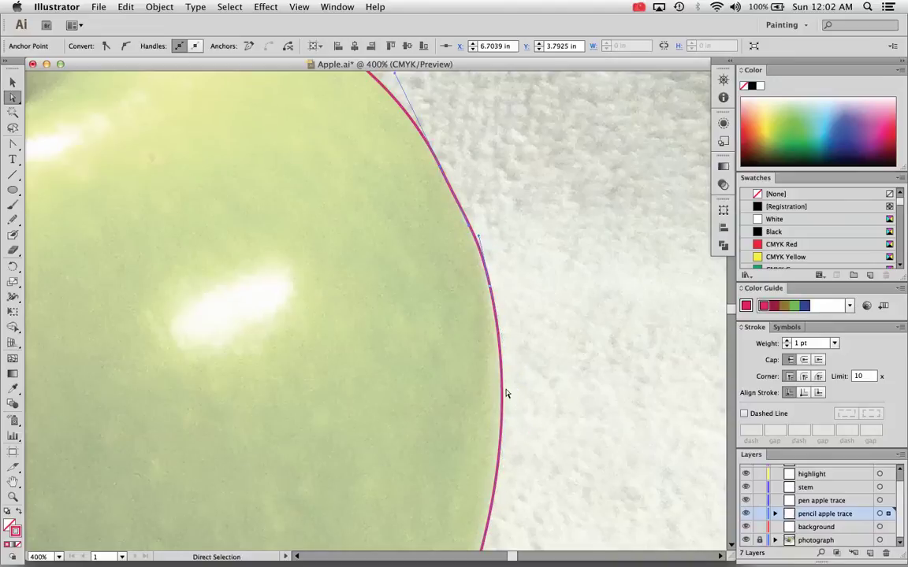
- Reshape the outline's lower-right curve by its direction handle, and move its anchor point to about X 6.62 in, Y 6.75 in
scroll(507, 432, "down", 10)
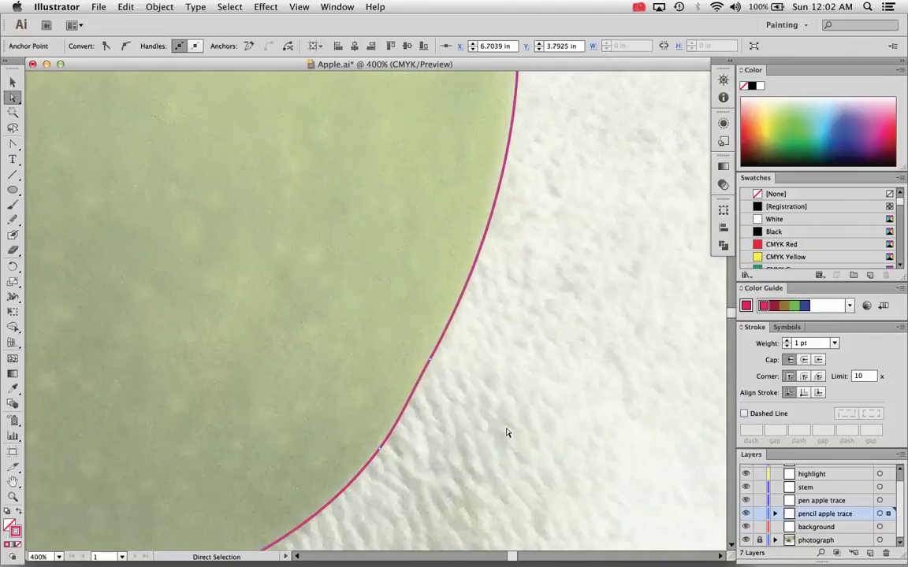
left_click(462, 307)
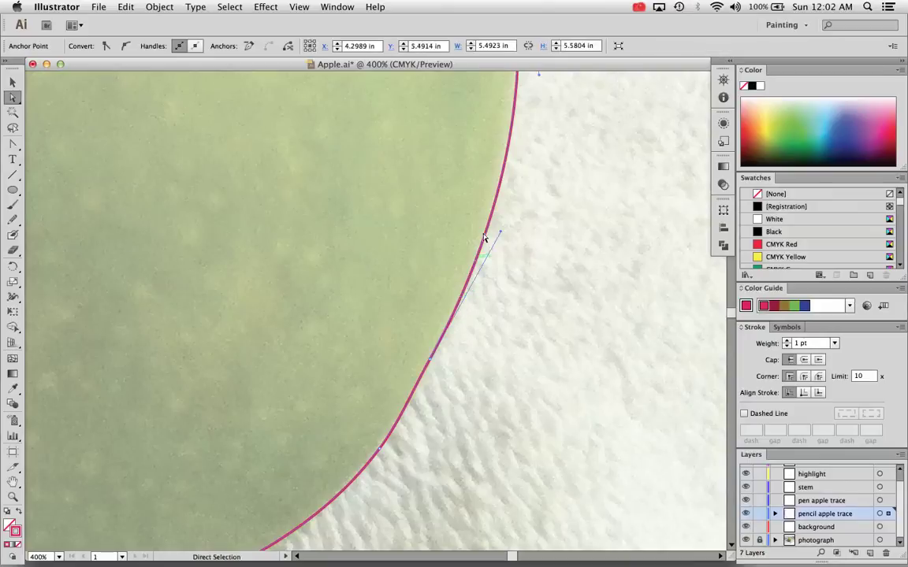
mouse_move(500, 226)
left_mouse_down()
mouse_move(569, 235)
mouse_move(494, 217)
left_mouse_up()
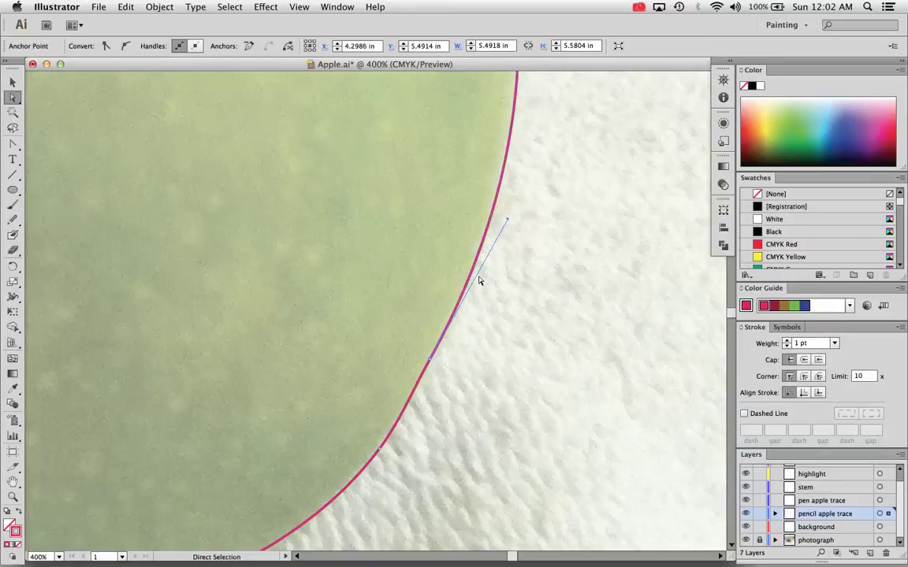
left_click(430, 361)
left_click_drag(429, 362, 447, 341)
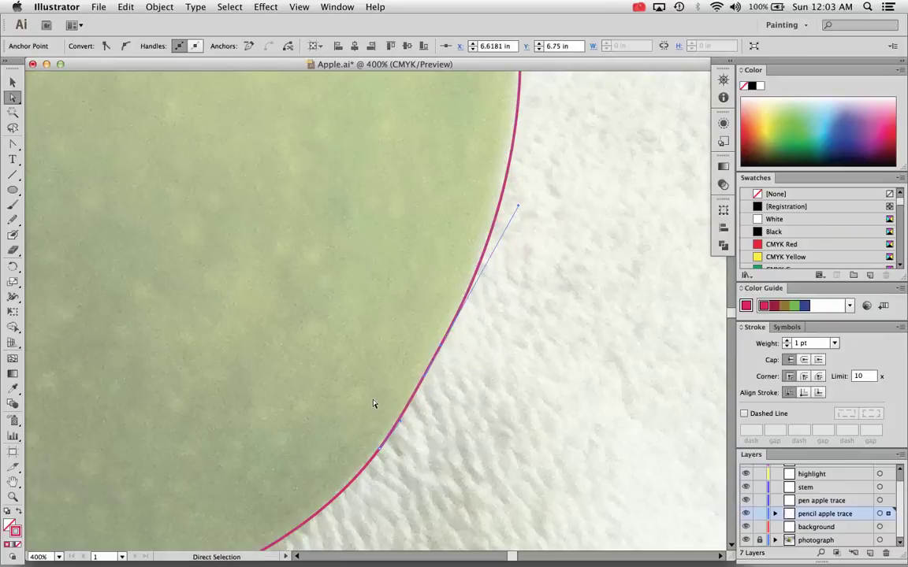
- Swing the lower direction handle of the lower-right anchor point outward, then pull it back independently onto the apple's edge with Convert Anchor Point
left_click_drag(12, 144, 66, 145)
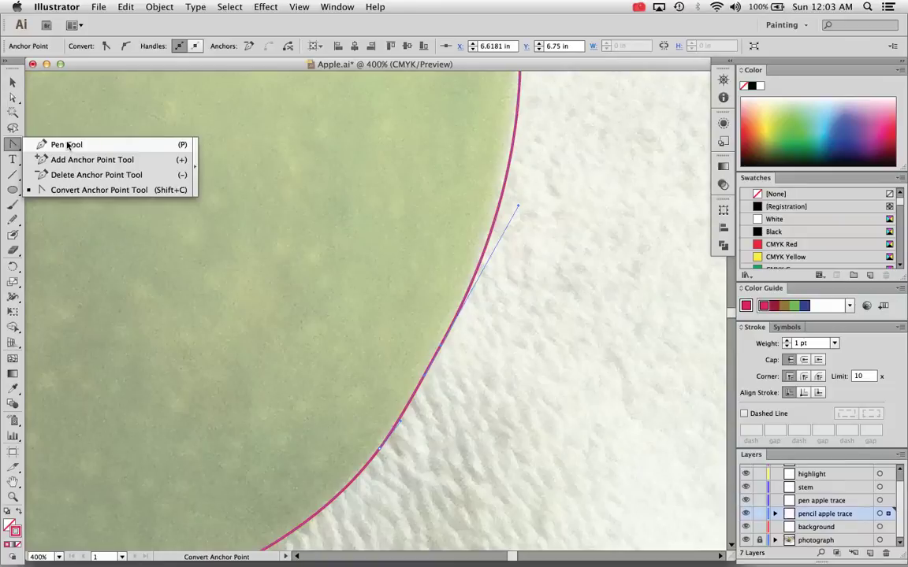
left_click_drag(68, 192, 67, 191)
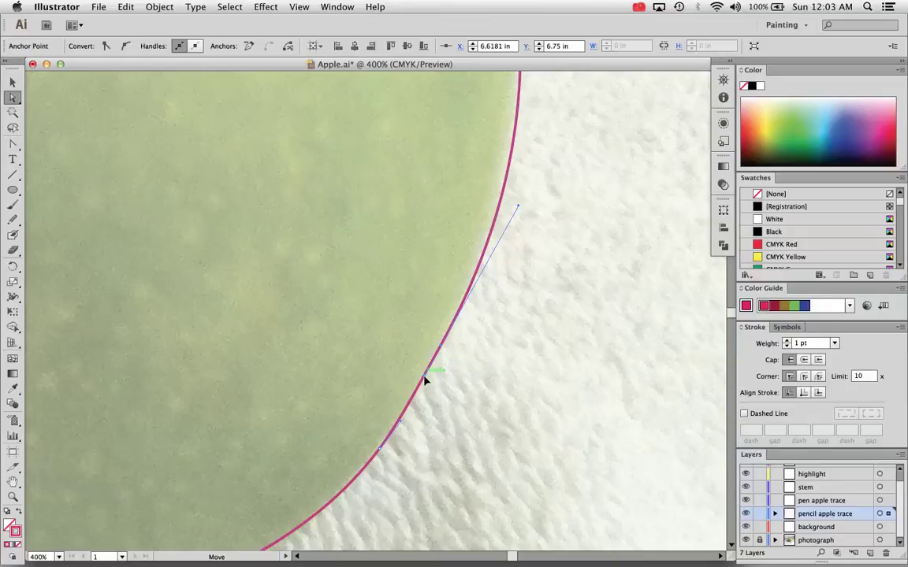
left_click_drag(426, 379, 444, 389)
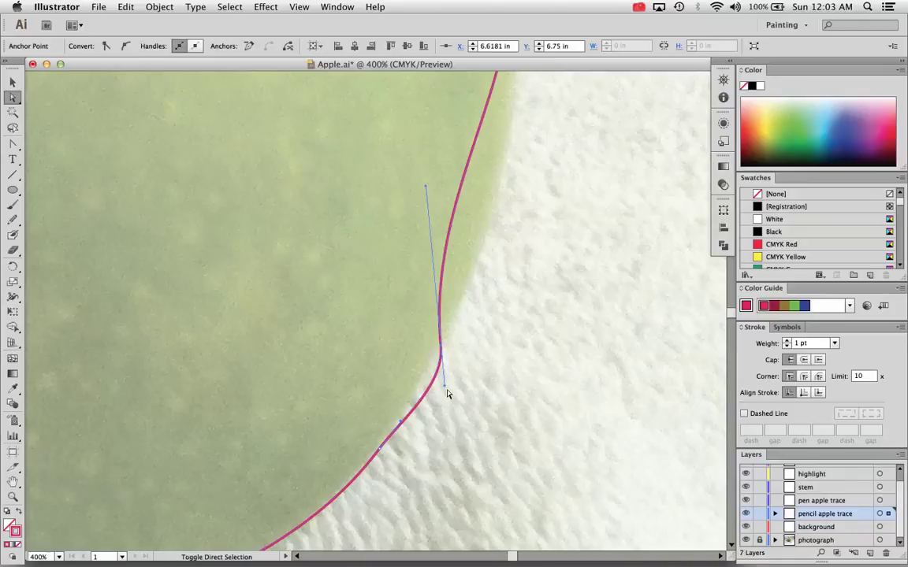
key("shift+c")
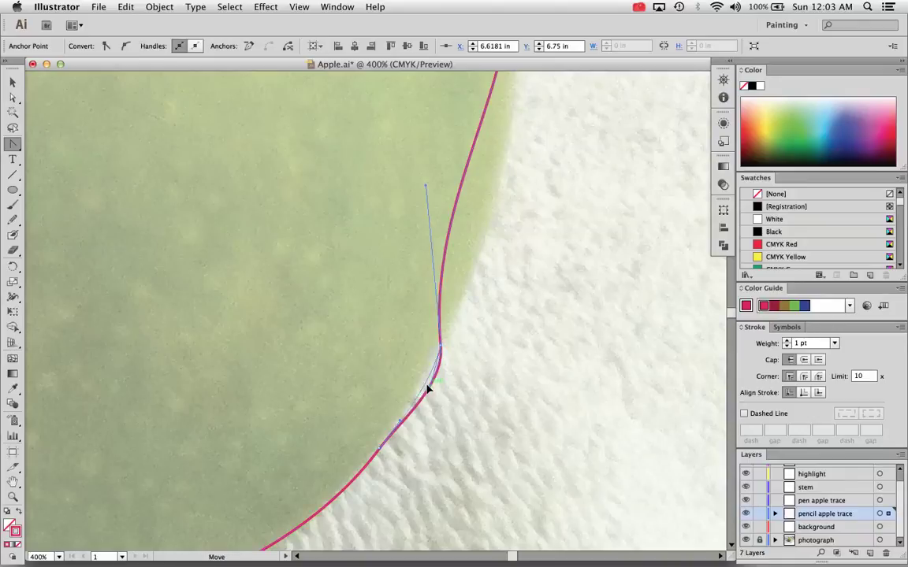
left_click_drag(426, 385, 421, 383)
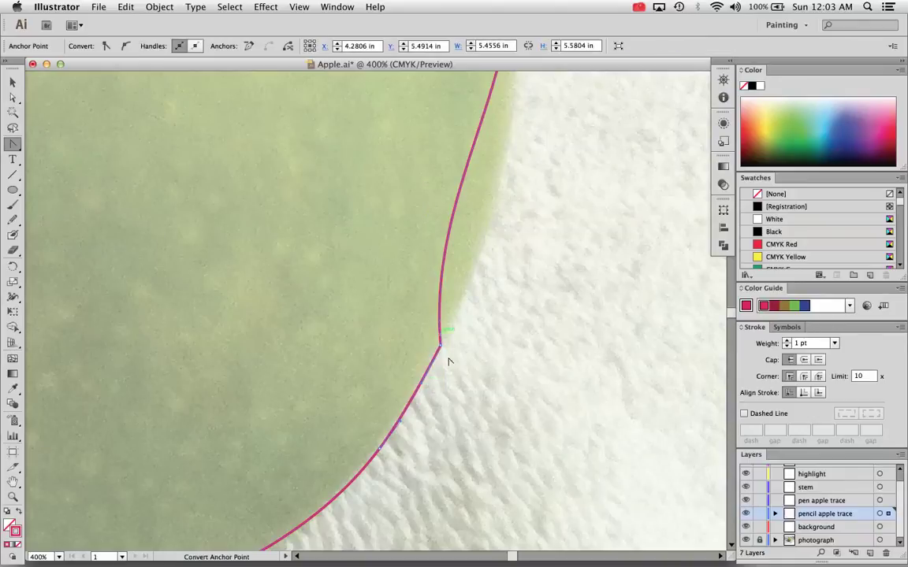
- Move the lower-right anchor point's upper direction handle independently so the curve above it follows the apple's edge
left_click_drag(440, 350, 470, 189)
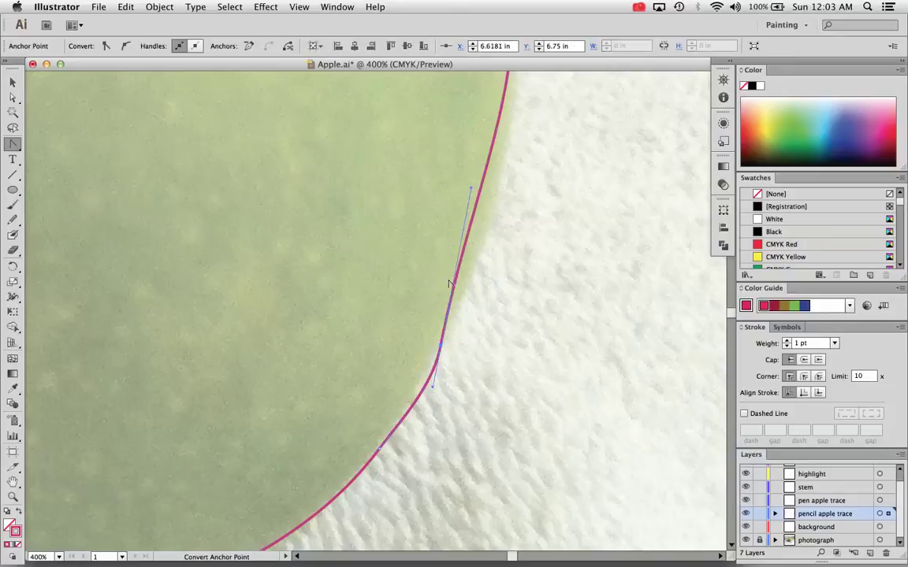
key("super+z")
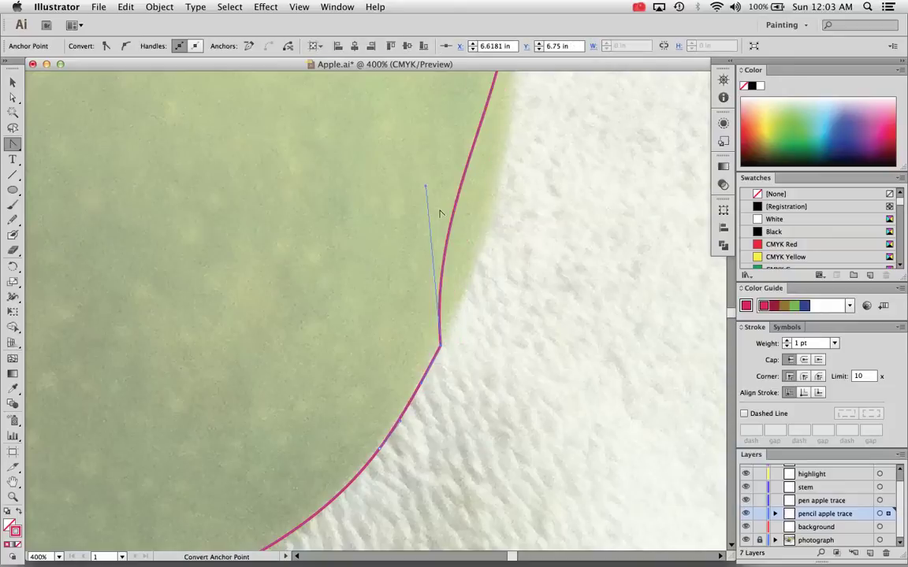
left_click_drag(426, 188, 496, 252)
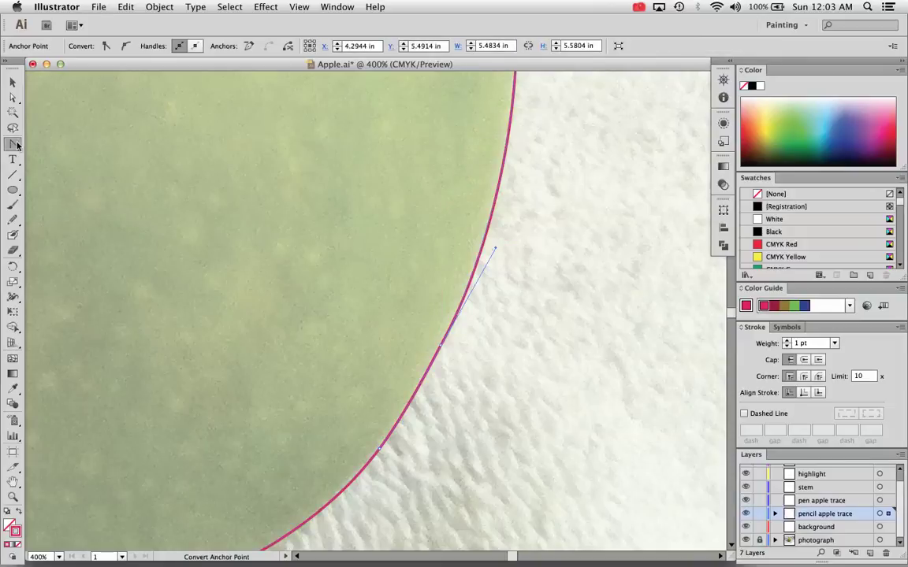
- Select the next anchor point down the outline's lower-right side and lengthen its upper direction handle slightly along the apple's edge
scroll(260, 333, "down", 5)
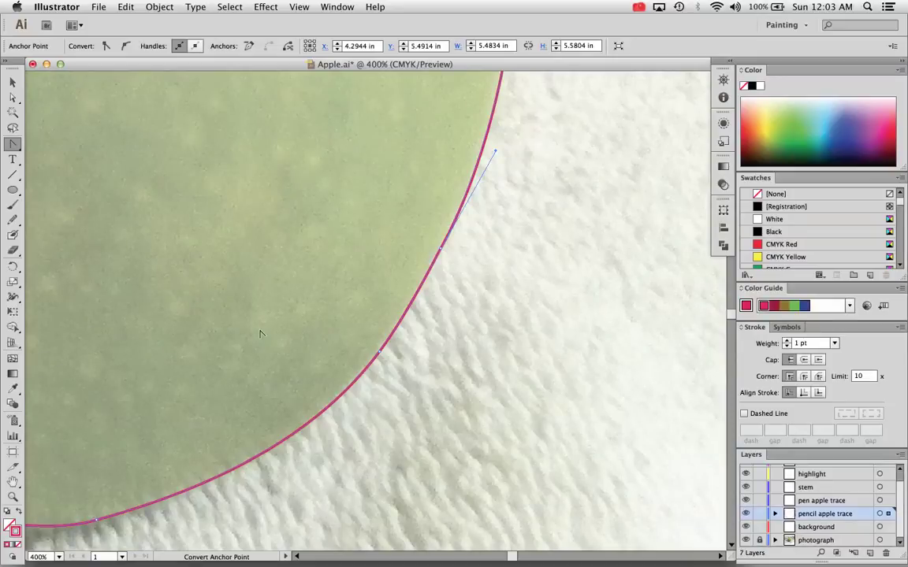
key("super")
key("super")
key("super")
key("super")
left_click(380, 353, "super")
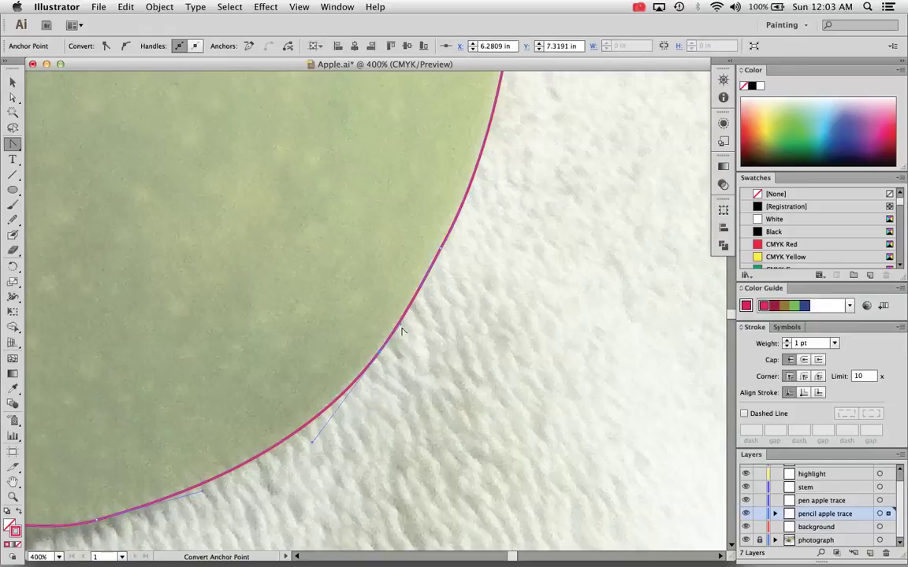
left_click_drag(401, 324, 407, 317)
- Lower the two bottom anchor points onto the apple's edge, the left one to about X 3.97 in, Y 8.33 in, and adjust the handle between them
scroll(295, 457, "left", 10)
scroll(295, 457, "down", 3)
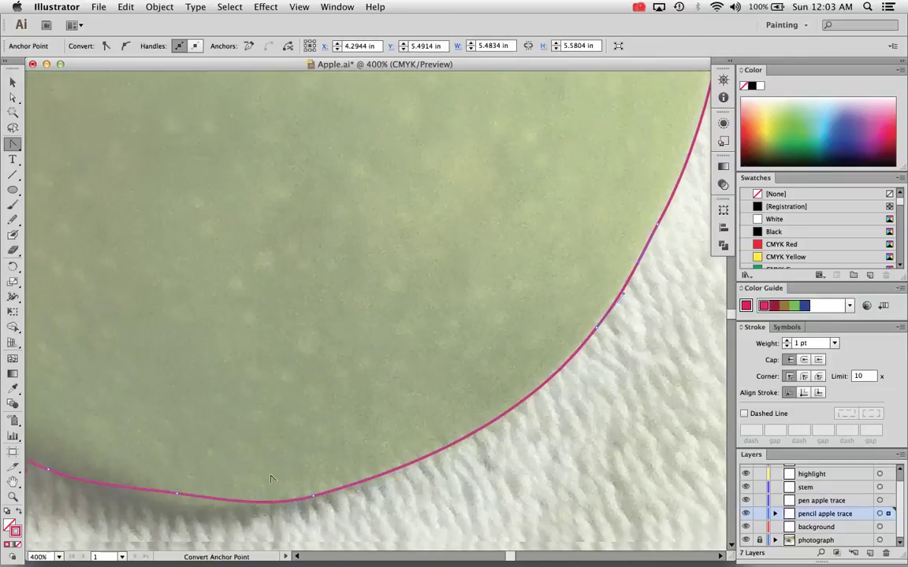
left_click(329, 466, "super")
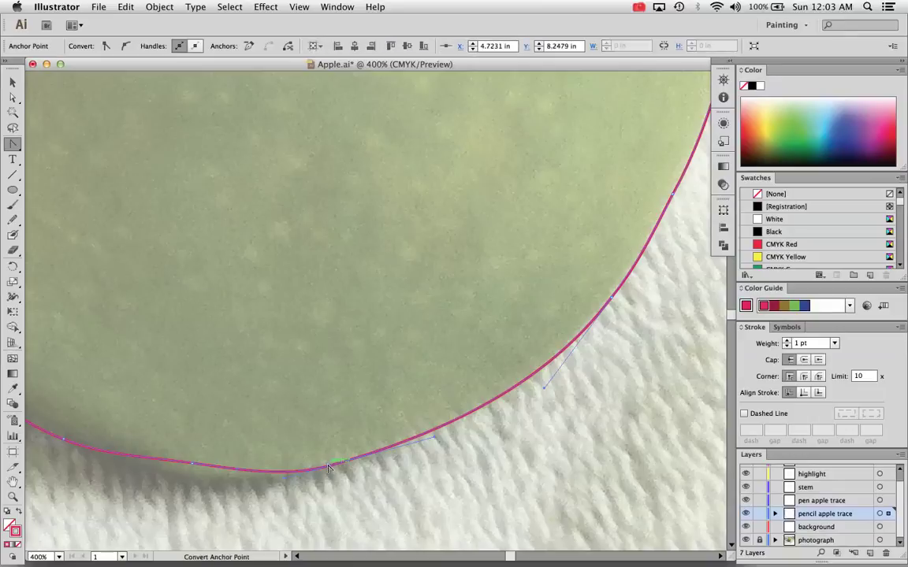
left_click_drag(329, 467, 334, 475)
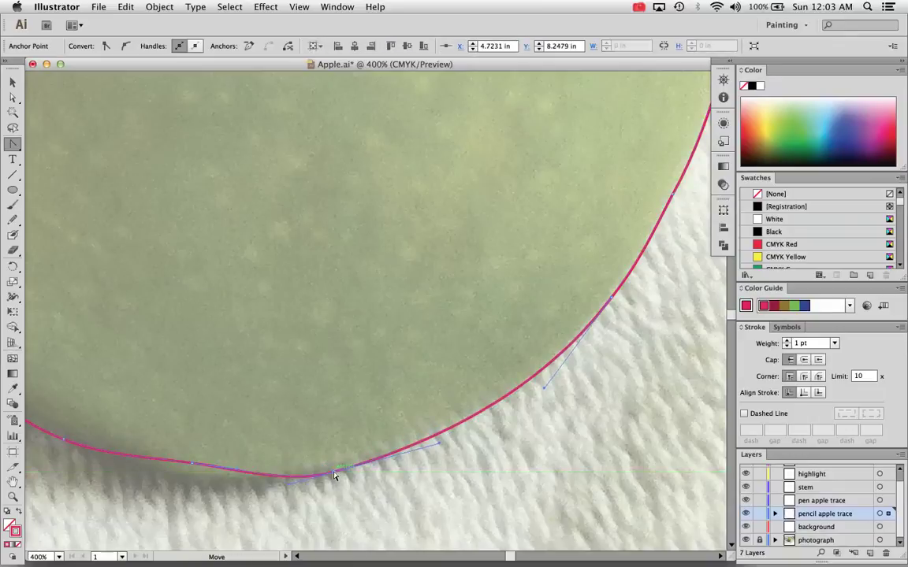
left_click_drag(195, 467, 195, 482)
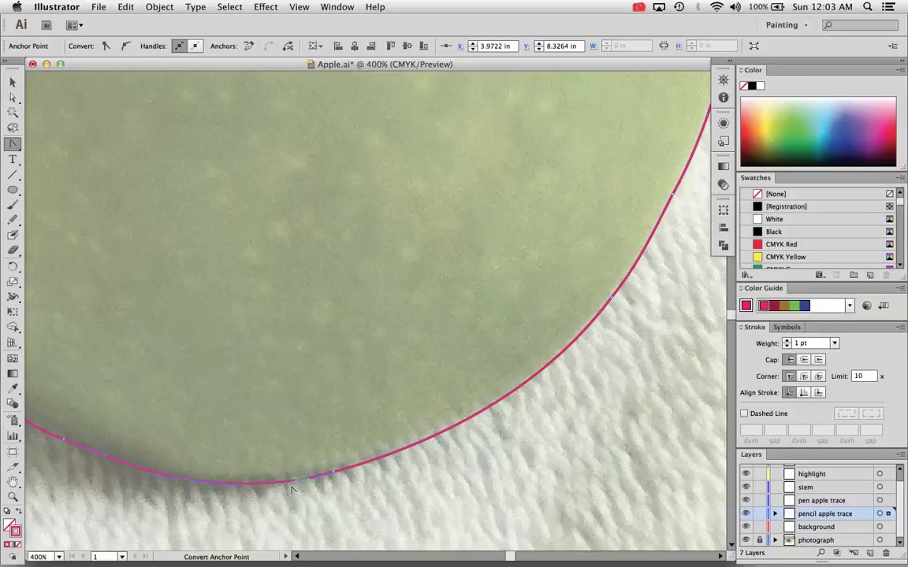
left_click_drag(288, 485, 270, 488)
- Move the anchor point on the outline's lower-left side onto the apple's edge, at about X 2.07 in, Y 6.75 in
scroll(269, 494, "left", 7)
scroll(269, 497, "up", 2)
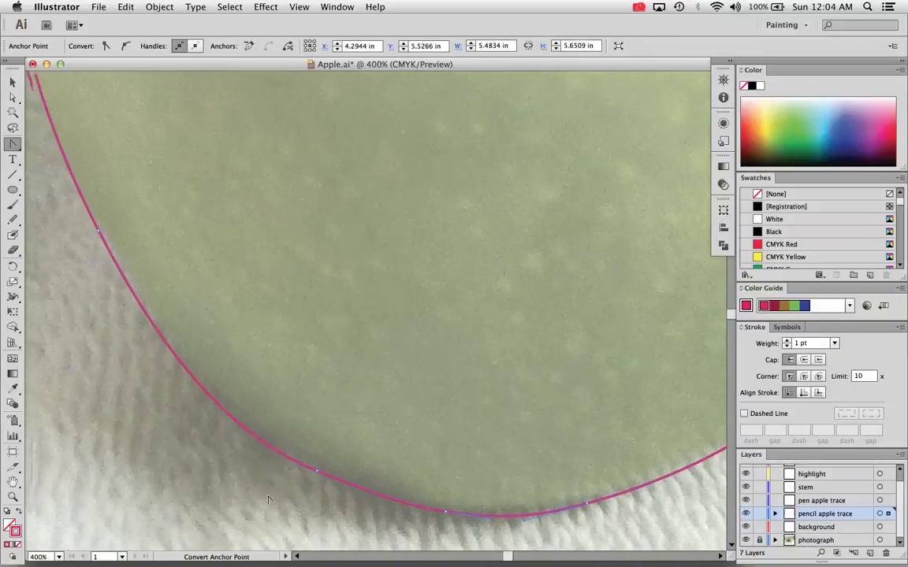
scroll(268, 500, "up", 3)
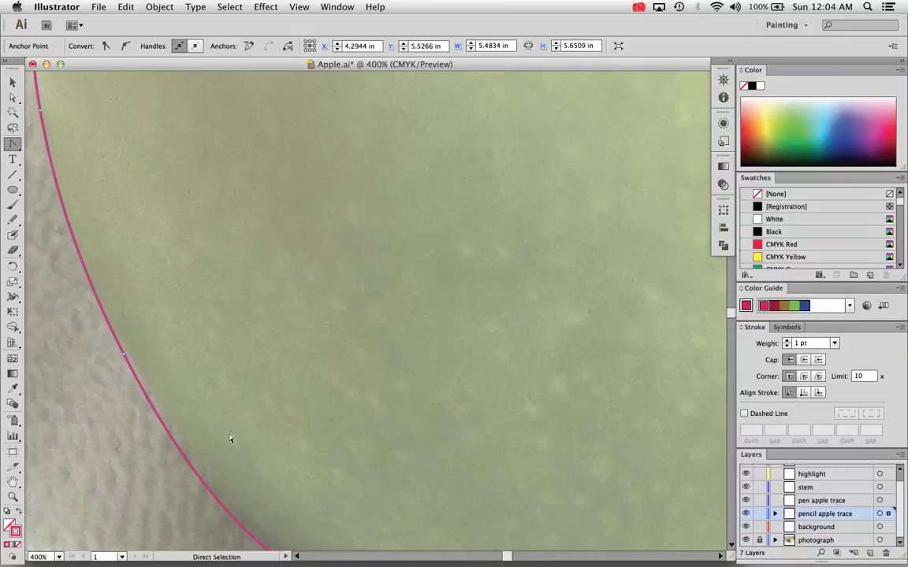
left_click(124, 356)
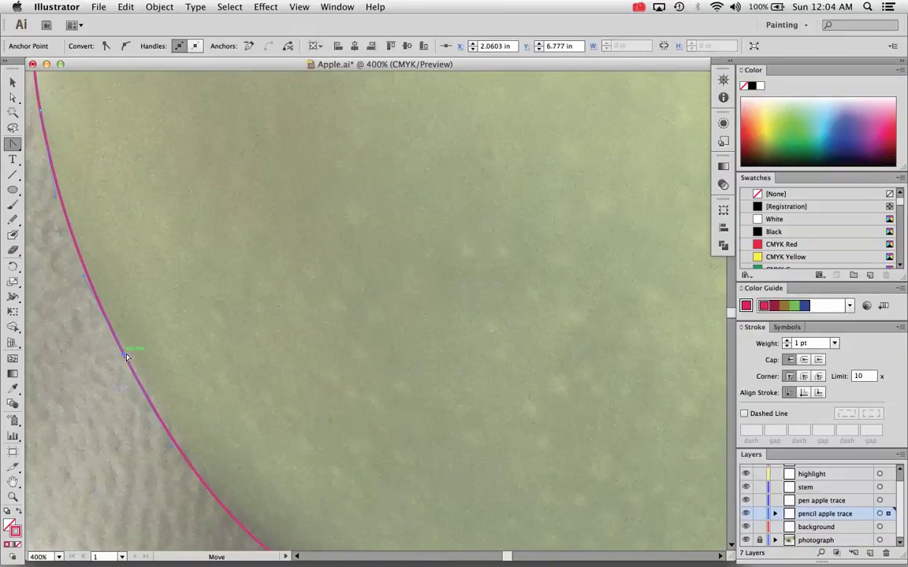
left_click(125, 354)
left_click_drag(125, 350, 126, 349)
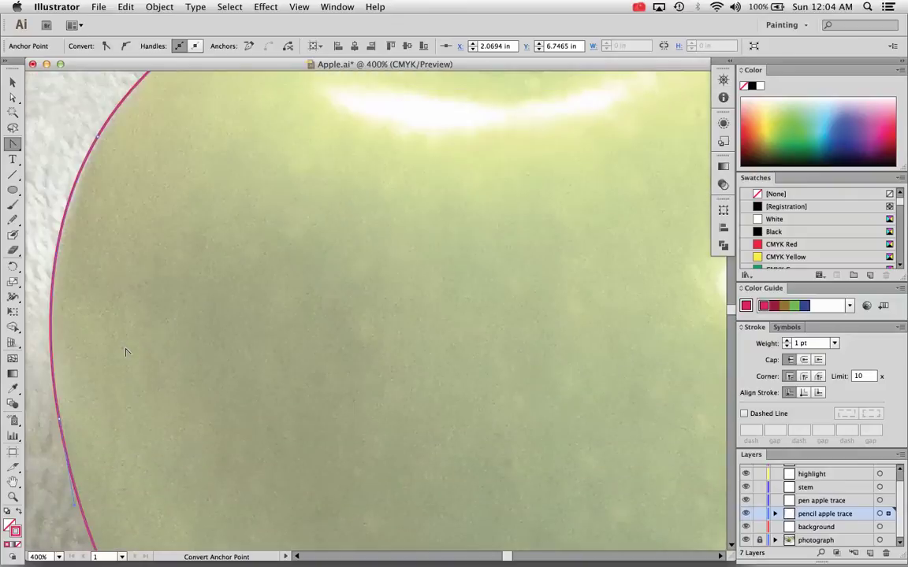
- Check the remaining outline, fit the whole artboard in view, and switch to the Pen tool
scroll(125, 258, "down", 10)
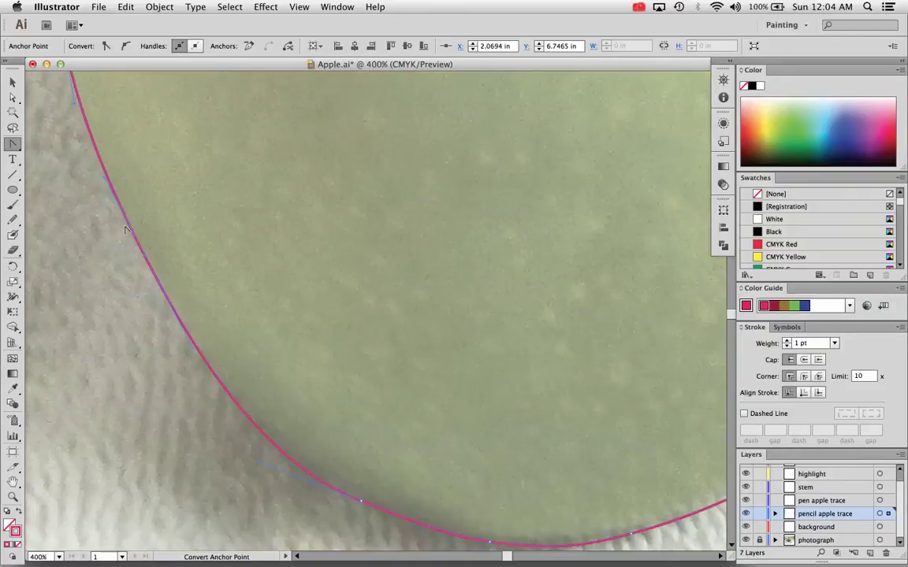
scroll(125, 230, "up", 20)
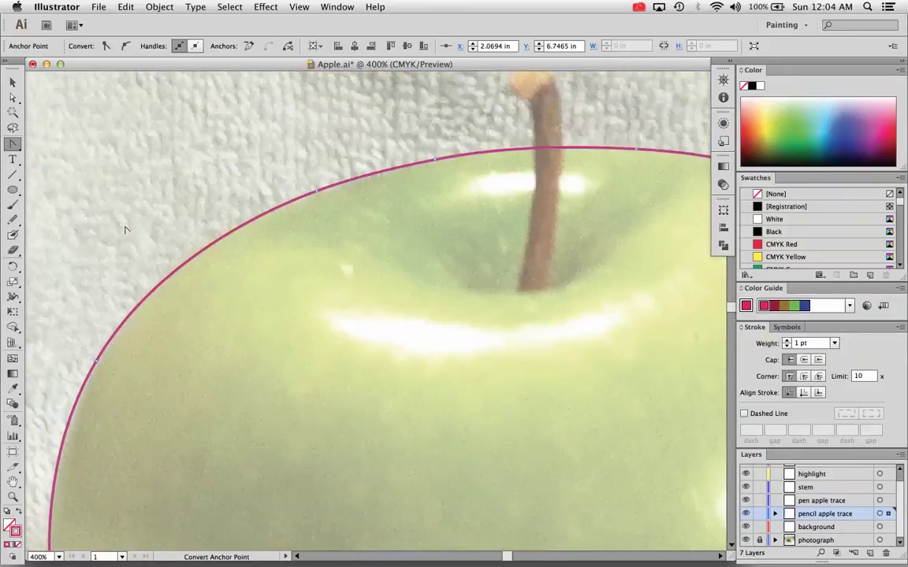
key("super+0")
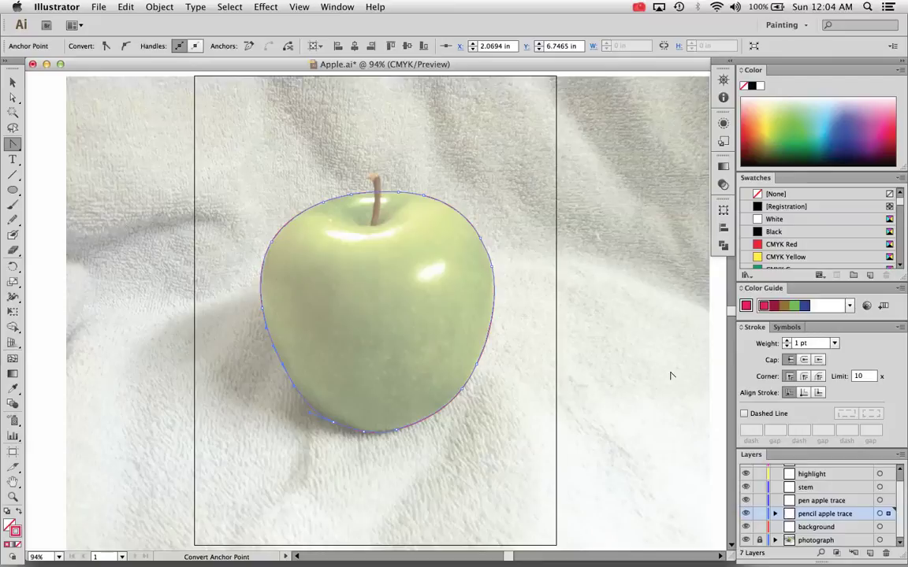
left_click(12, 144)
left_click(70, 144)
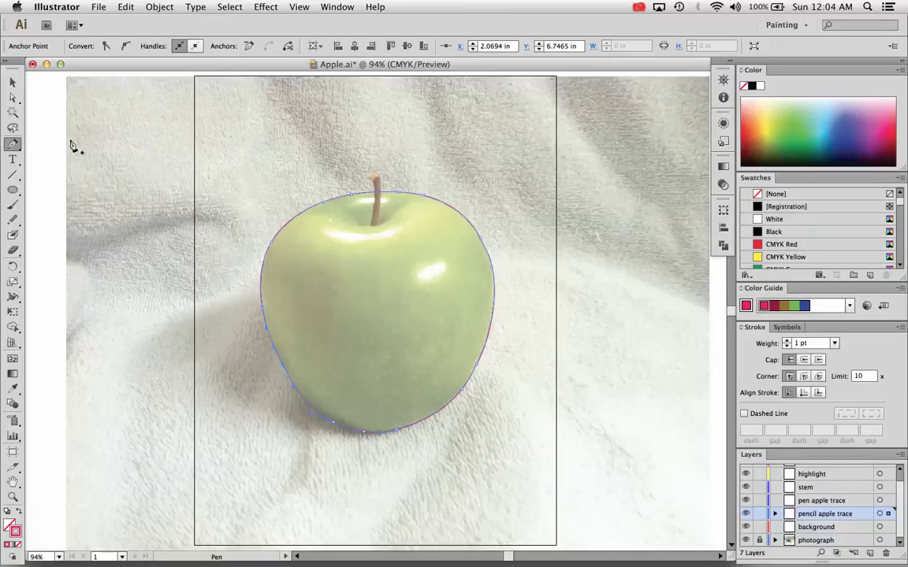